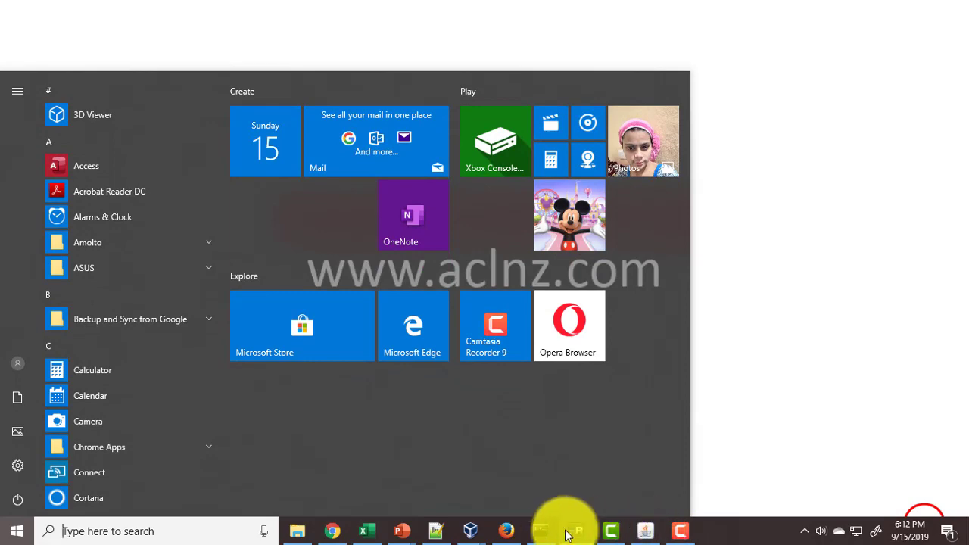
Close the Invoice Workbench window and collapse the Navigator's function tree
left_click(642, 530)
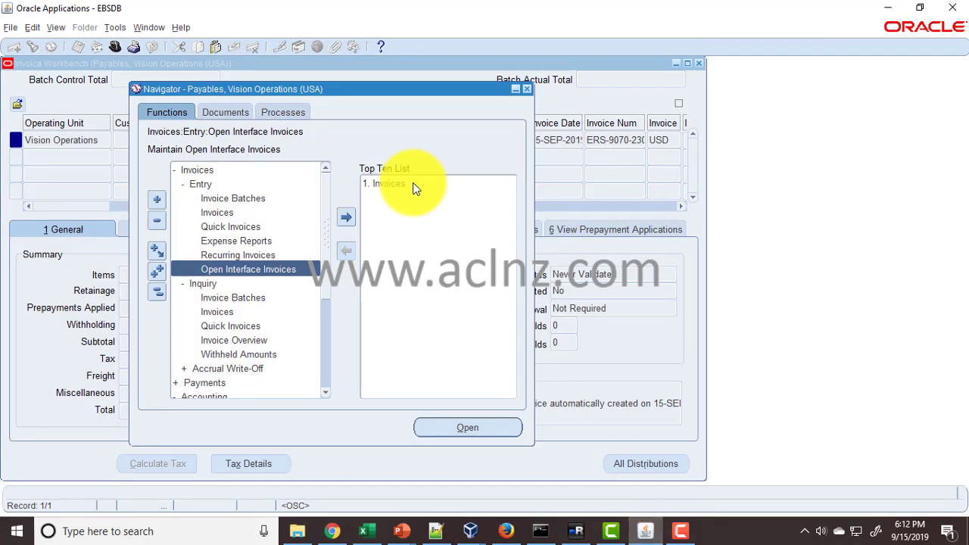
left_click(587, 63)
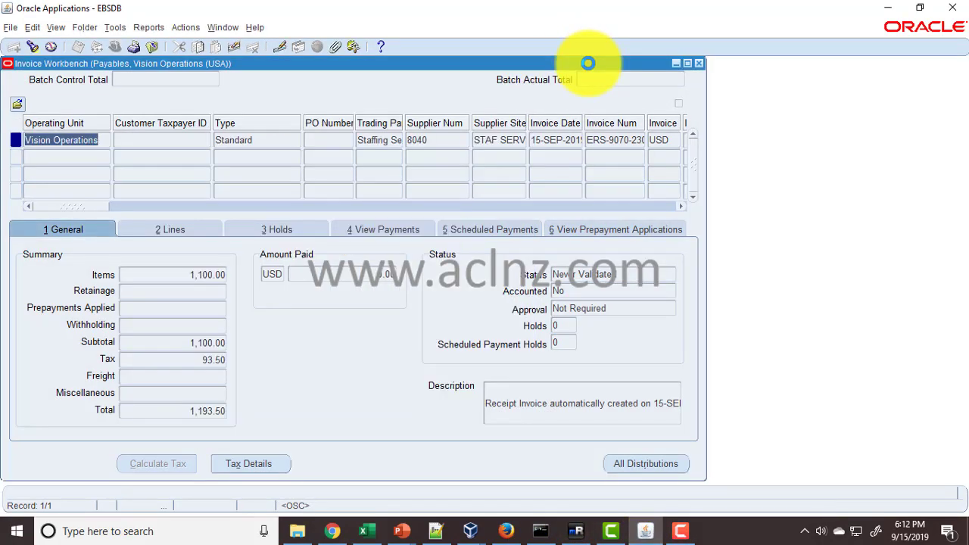
key("F4")
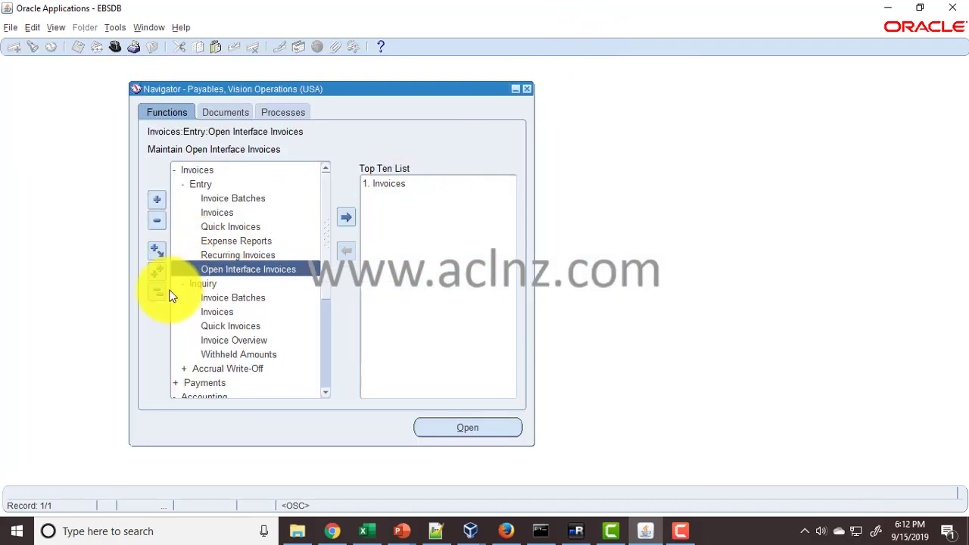
left_click(161, 292)
Switch the responsibility to iProcurement, filtering the list with 'i'
left_click(116, 47)
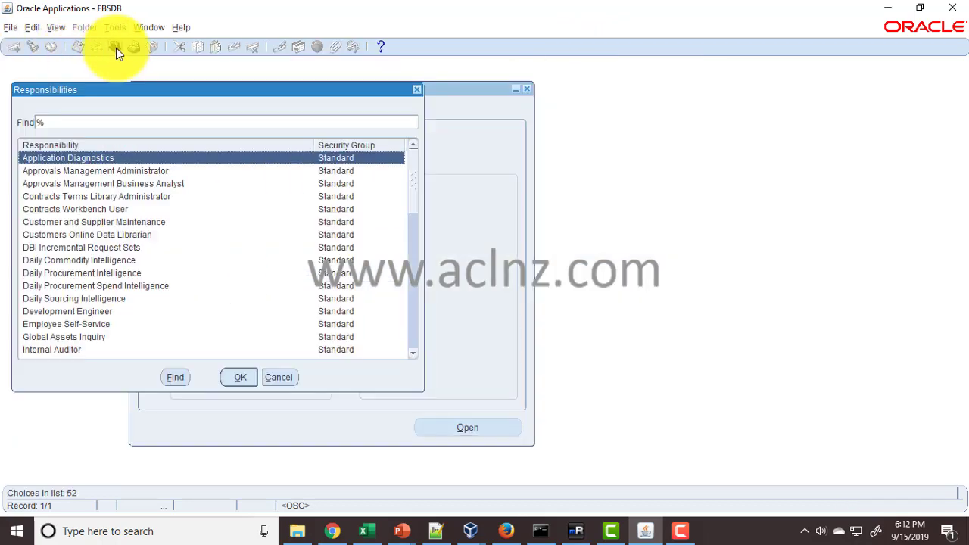
type("i")
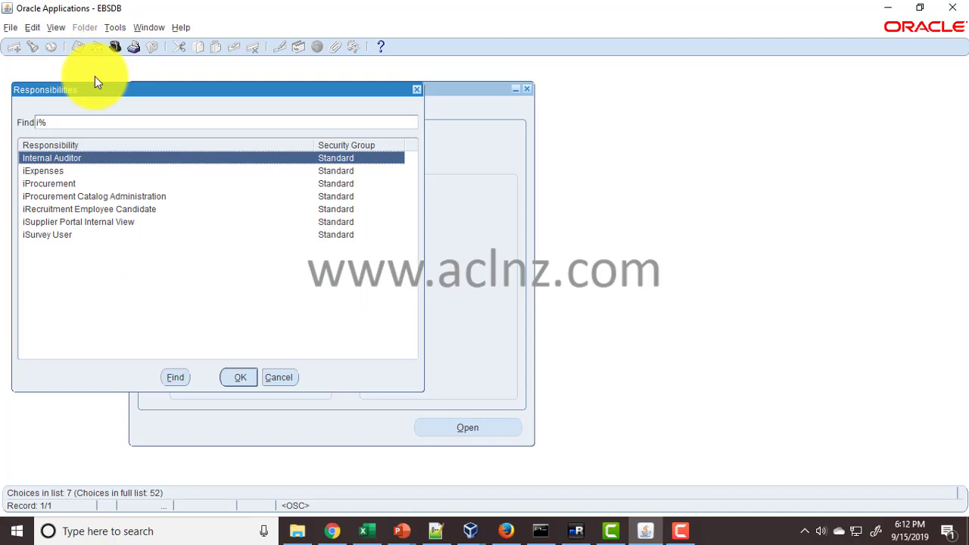
left_click(56, 185)
left_click(245, 375)
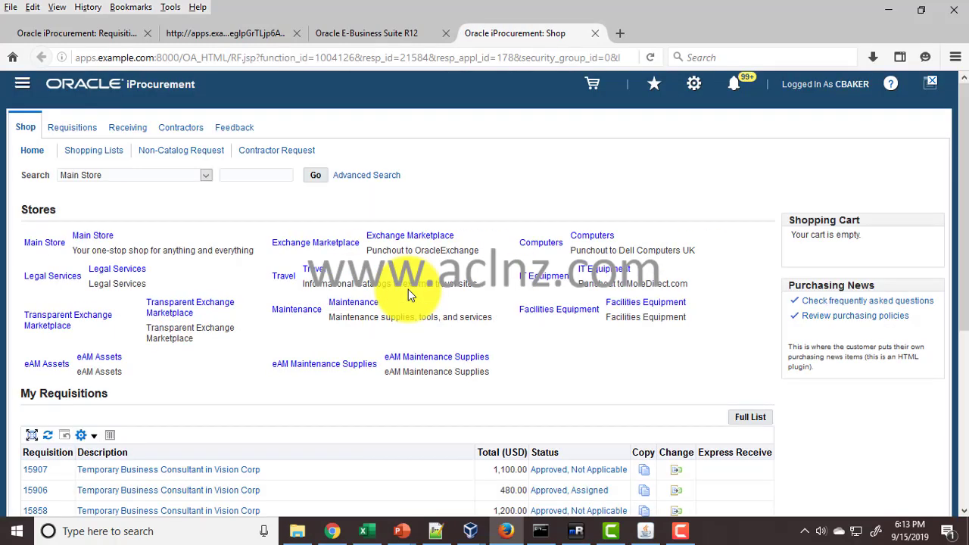
Review the Active Contractors table: requisitions, purchase orders, billed and remaining amounts
left_click(186, 134)
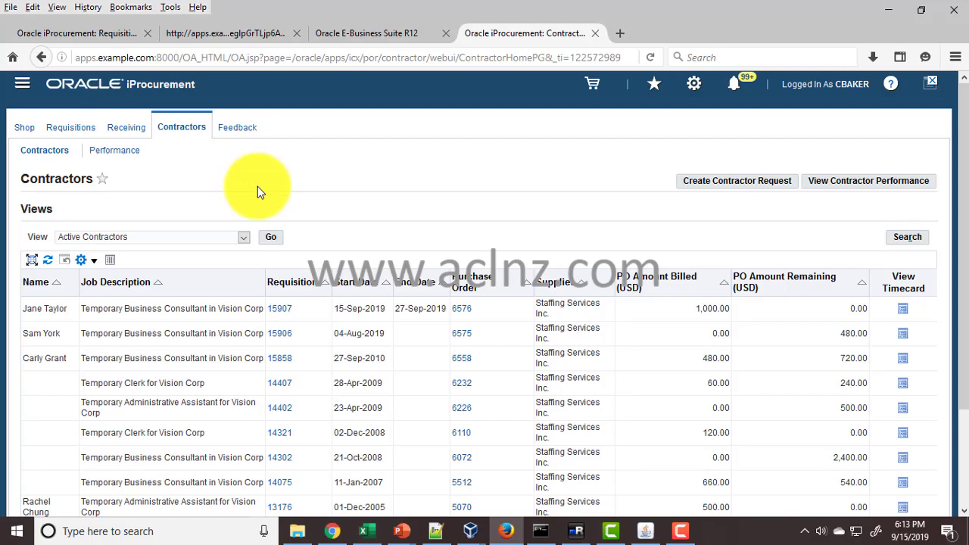
scroll(258, 187, "down", 3)
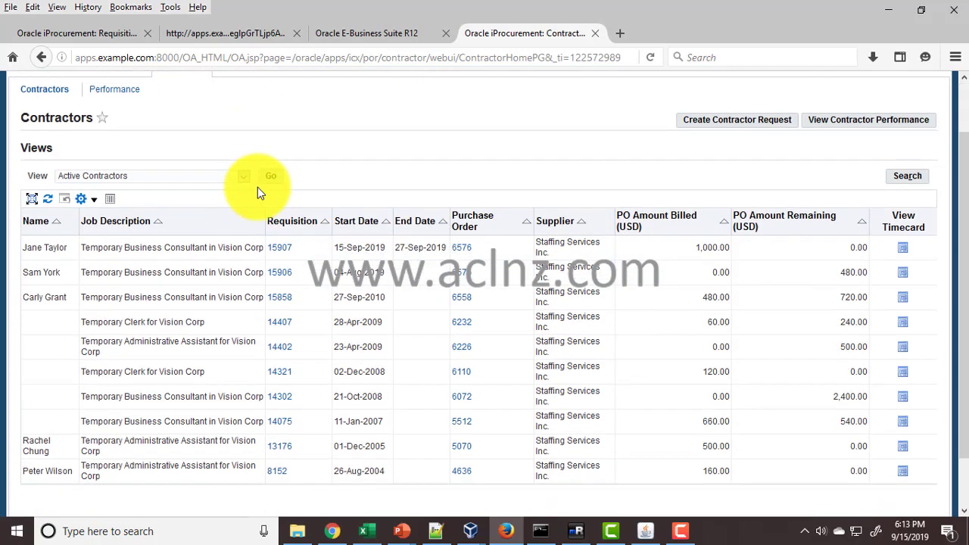
scroll(396, 230, "up", 3)
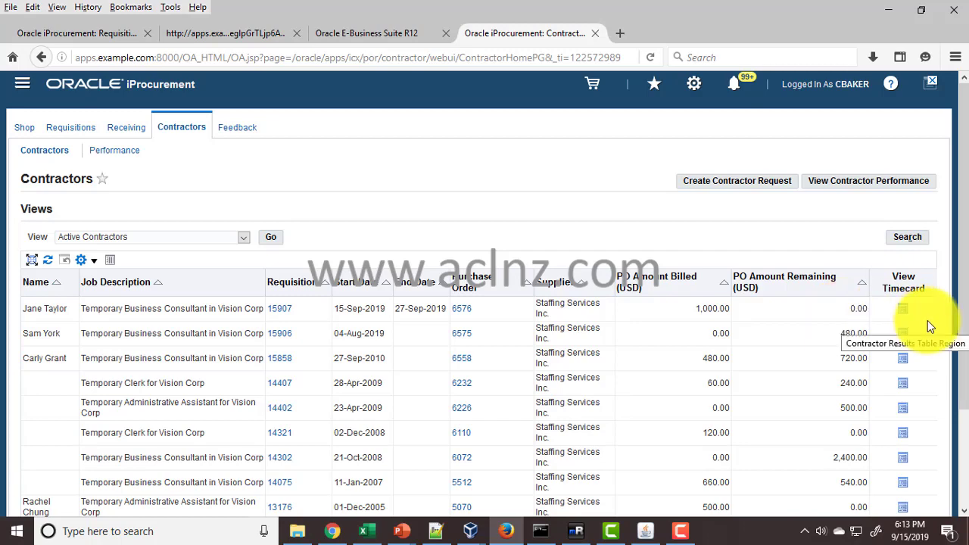
scroll(927, 320, "down", 2)
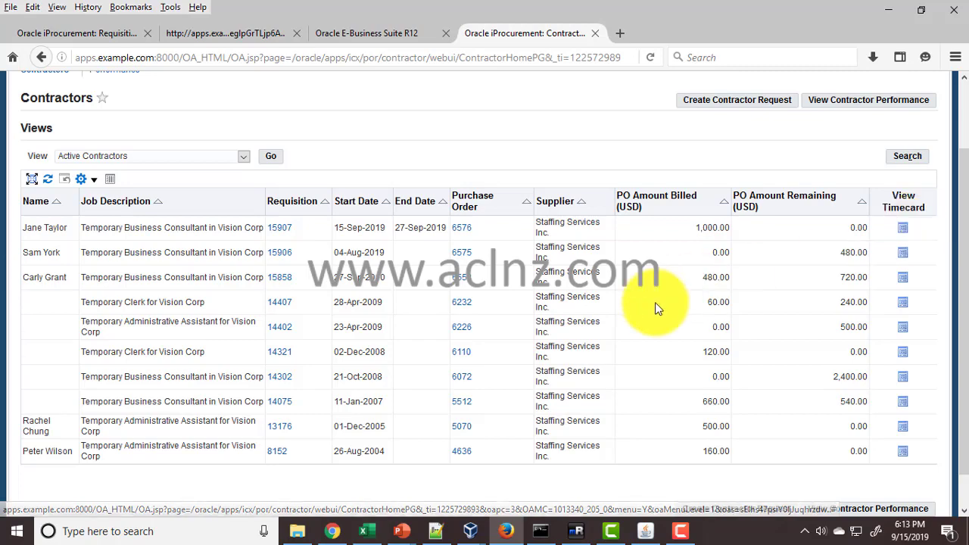
scroll(655, 304, "down", 1)
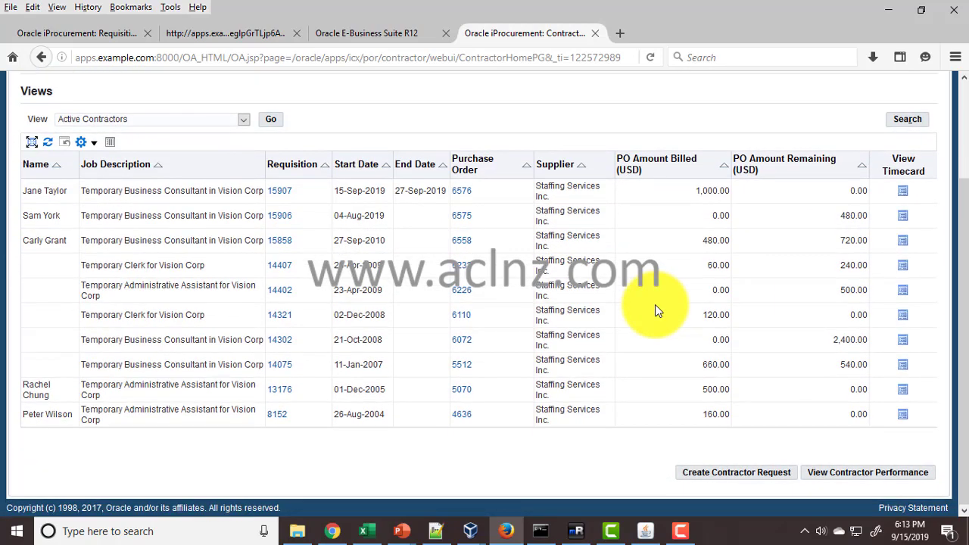
scroll(654, 304, "up", 3)
scroll(656, 304, "down", 3)
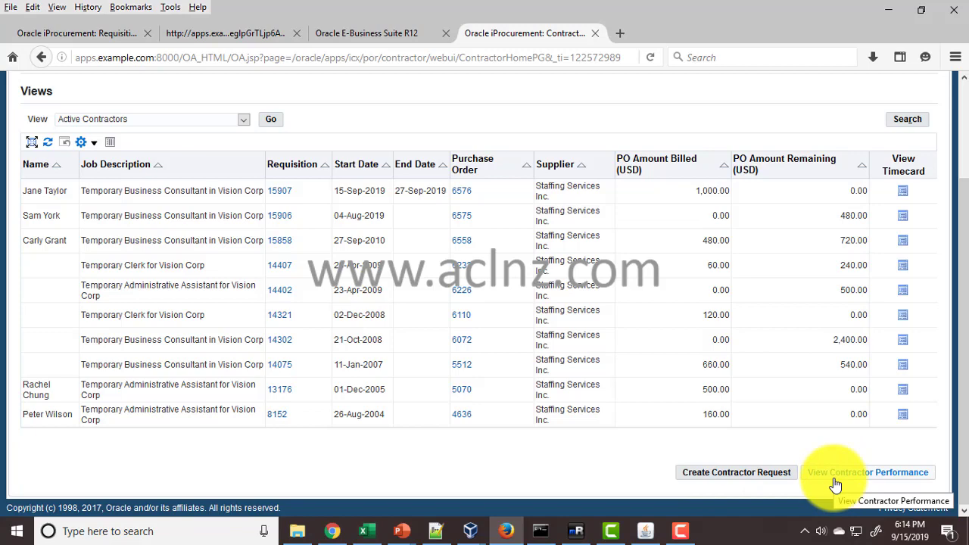
scroll(532, 377, "up", 3)
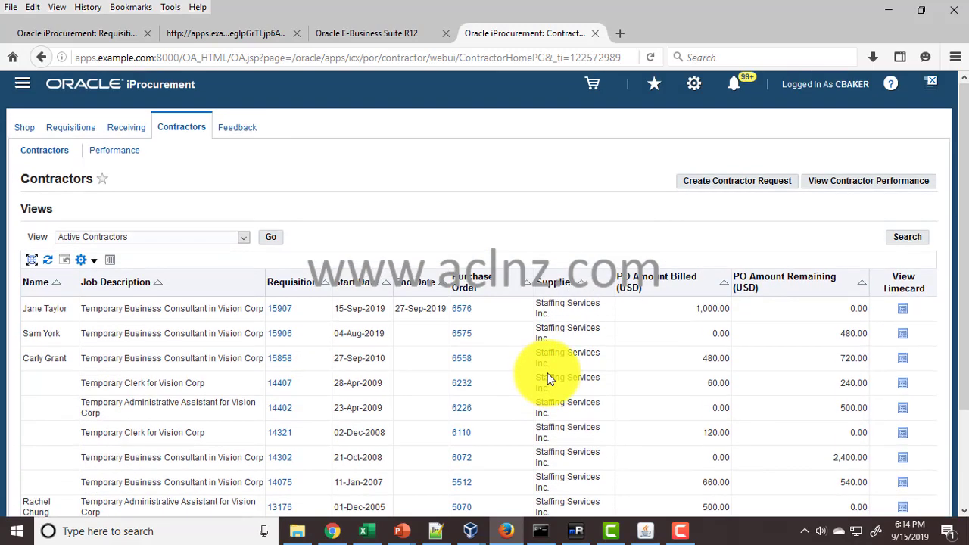
On the Performance sub-tab, search the Supplier lookup for 'Staffing'
left_click(120, 156)
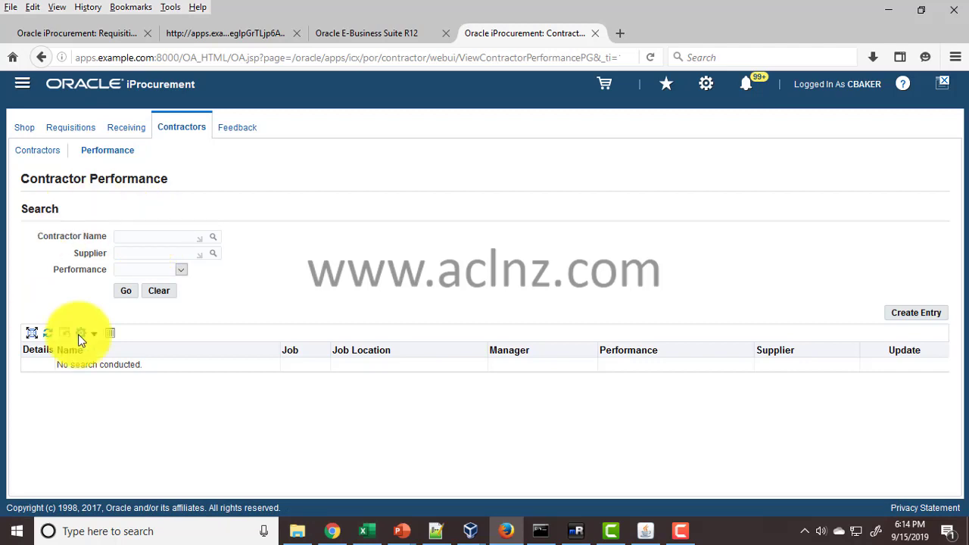
left_click(146, 253)
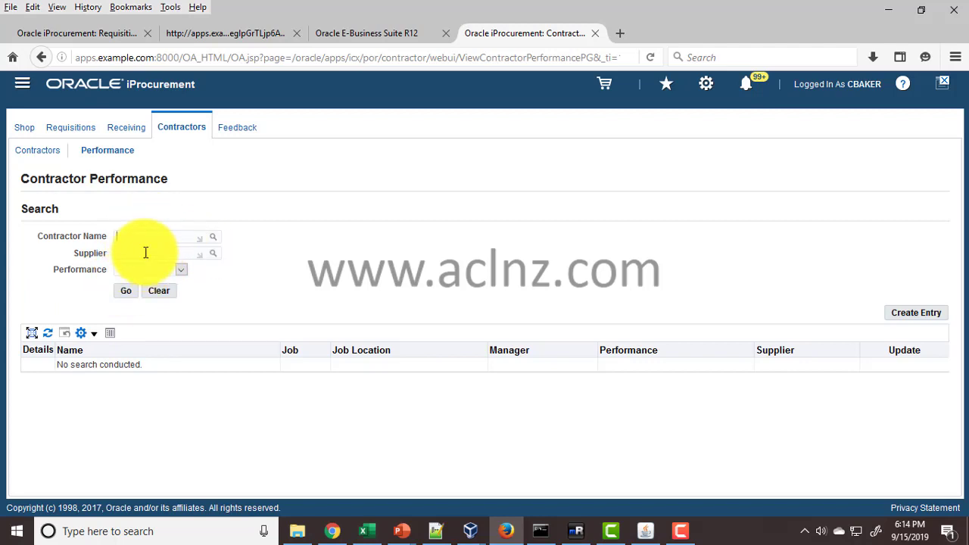
left_click(213, 256)
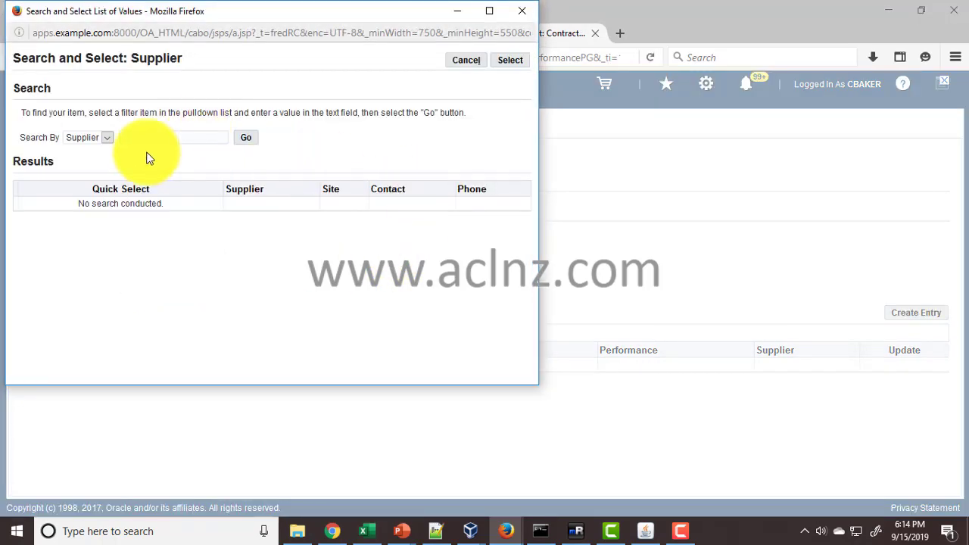
left_click(171, 139)
type("Staf")
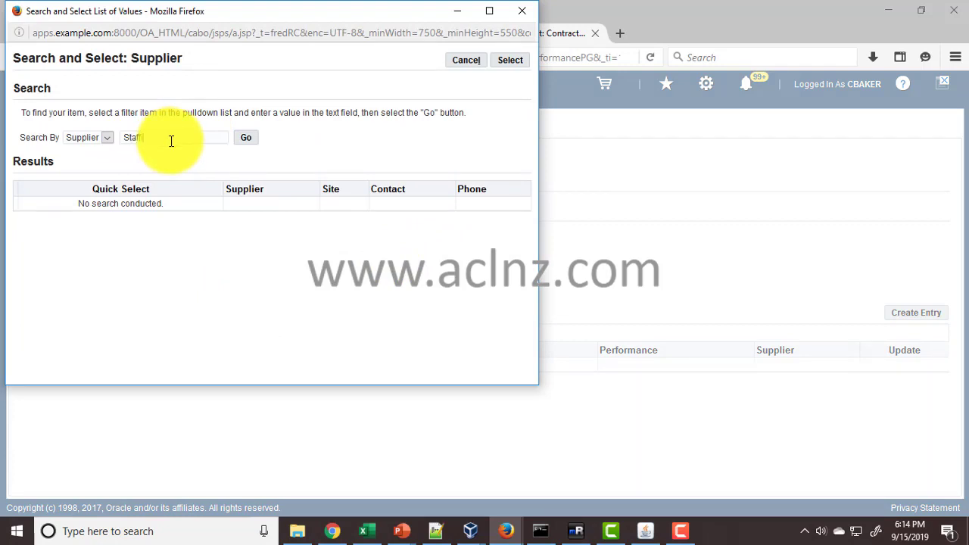
type("fing")
key("Return")
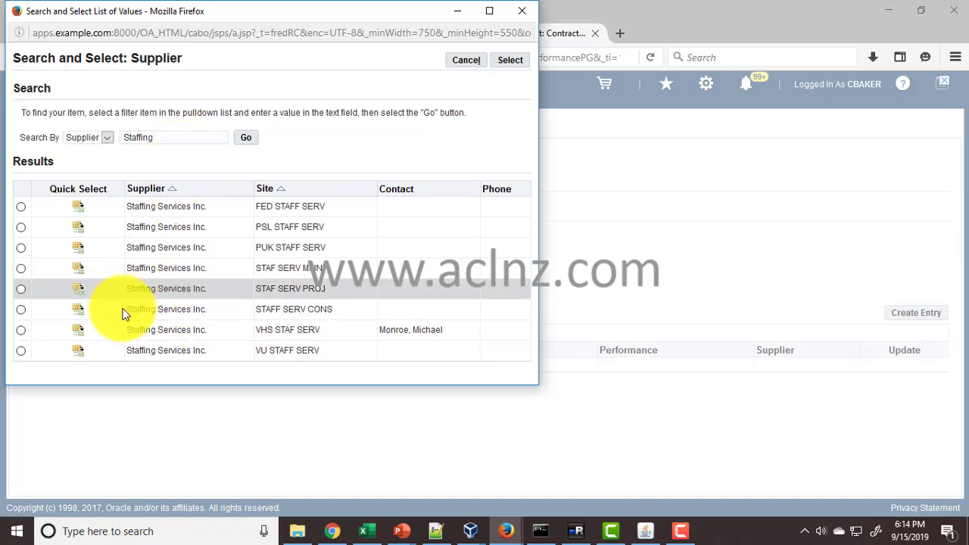
Pick Staffing Services Inc. as supplier and expand the first result's performance details
left_click(79, 270)
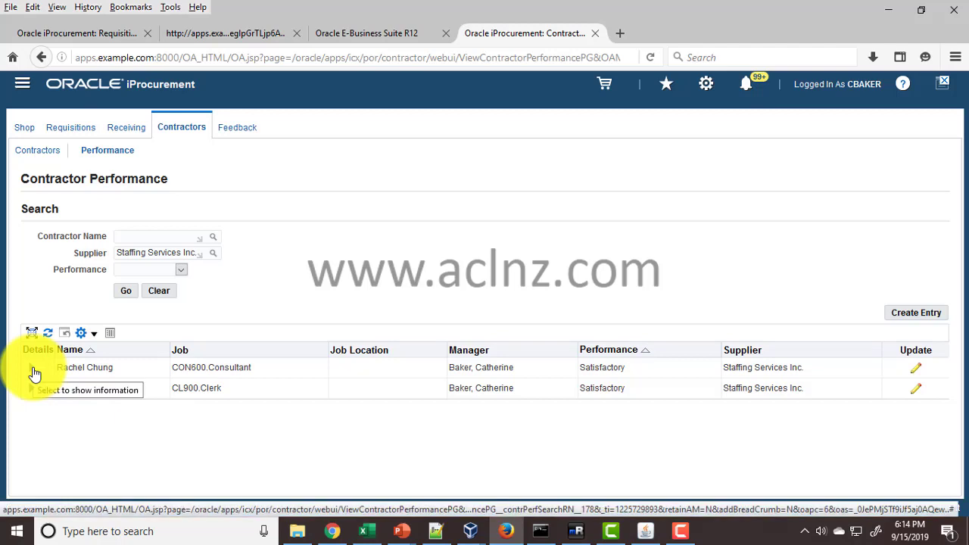
left_click(32, 370)
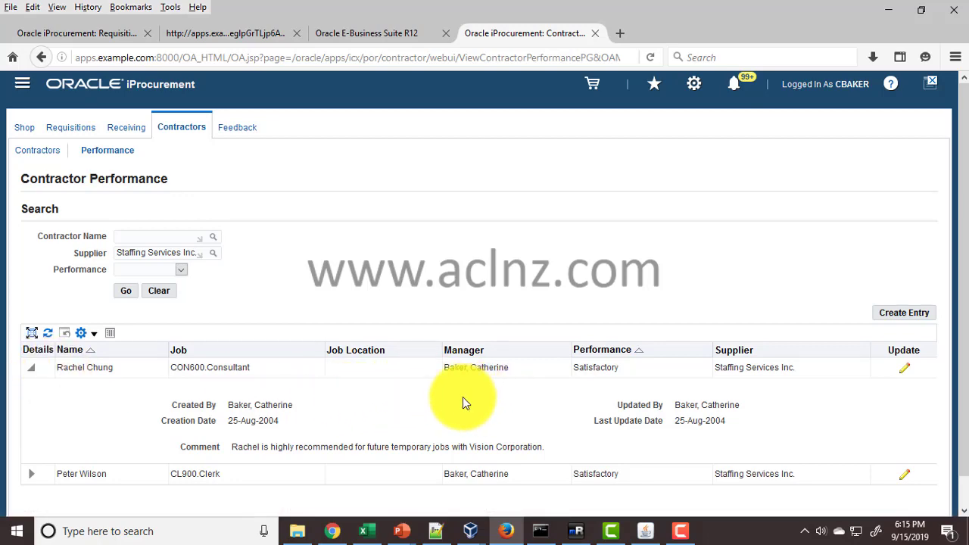
scroll(462, 396, "down", 1)
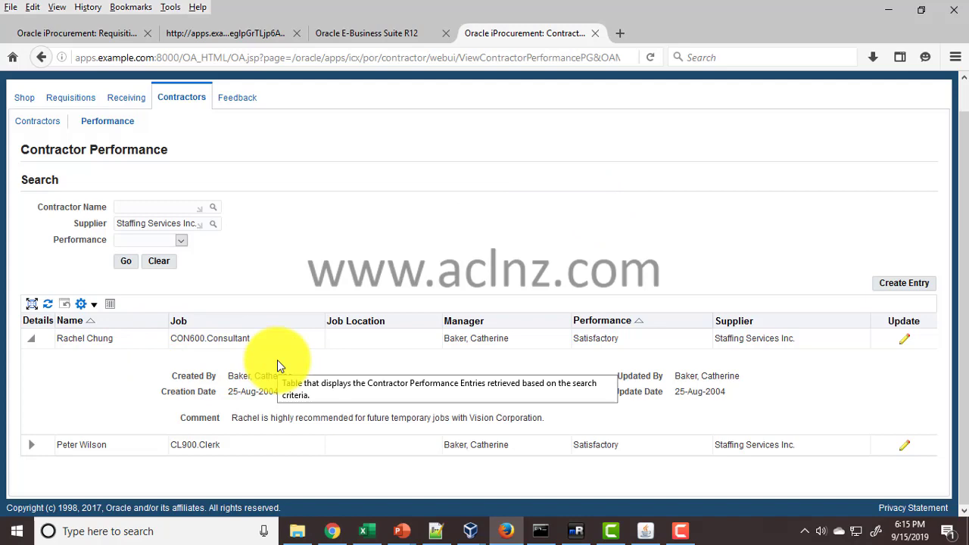
Expand the second contractor's details and look over the Performance rating choices
left_click(31, 445)
scroll(124, 376, "down", 2)
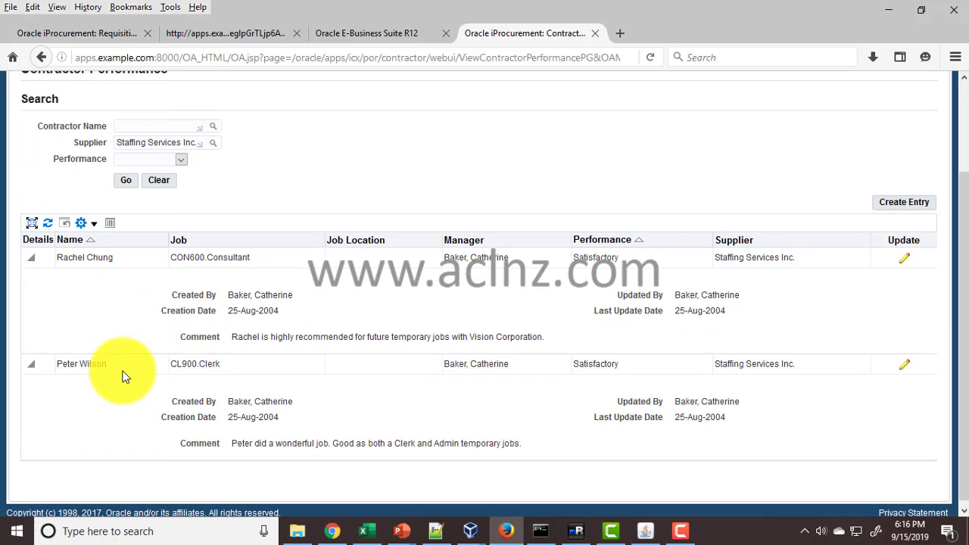
scroll(125, 376, "up", 3)
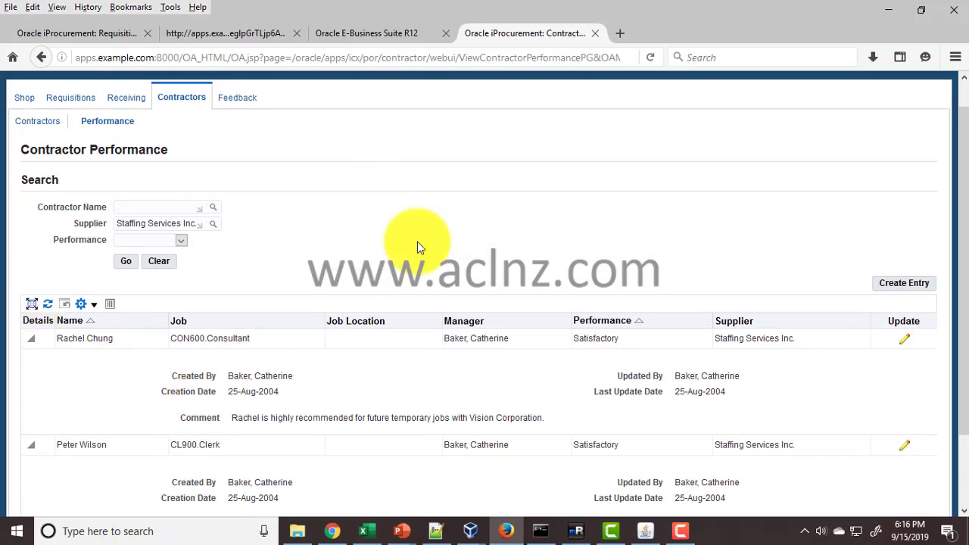
scroll(658, 302, "up", 1)
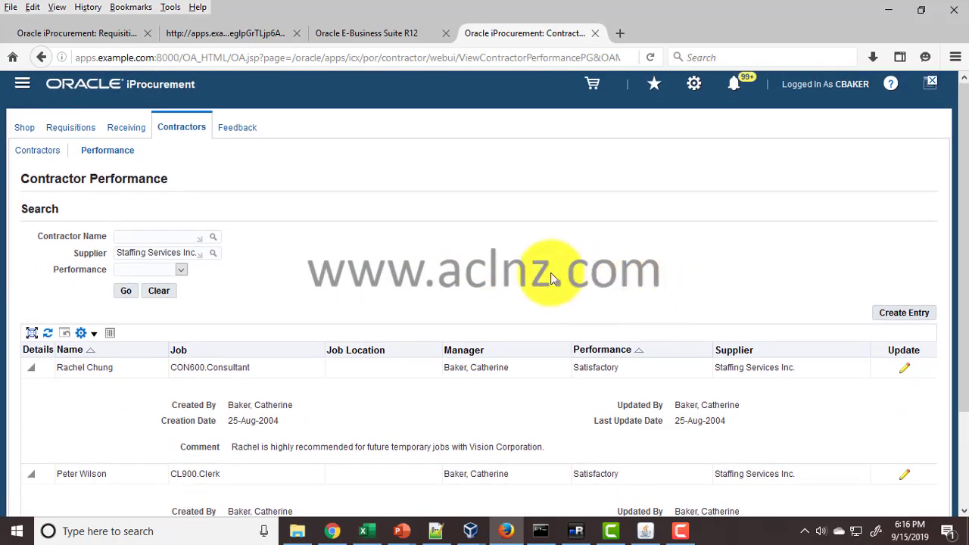
left_click(183, 271)
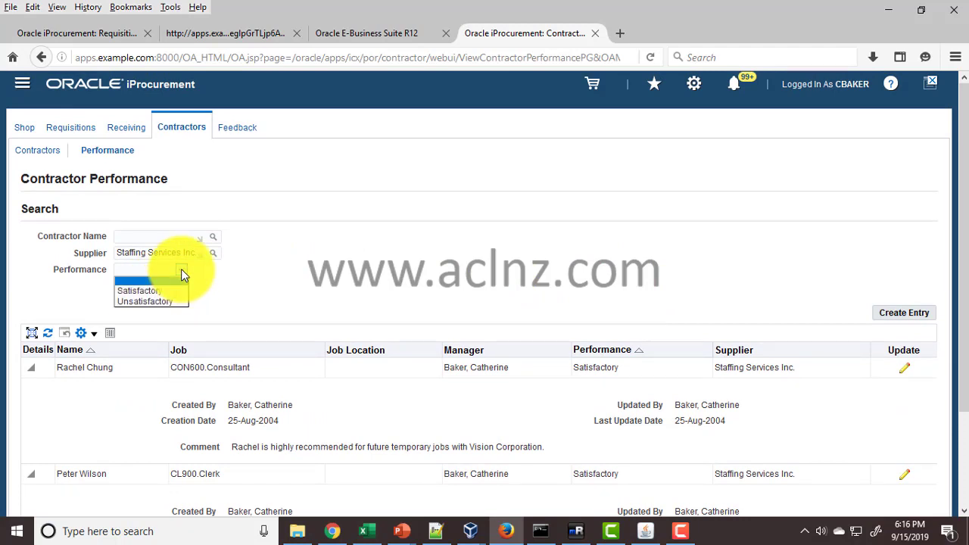
left_click(182, 273)
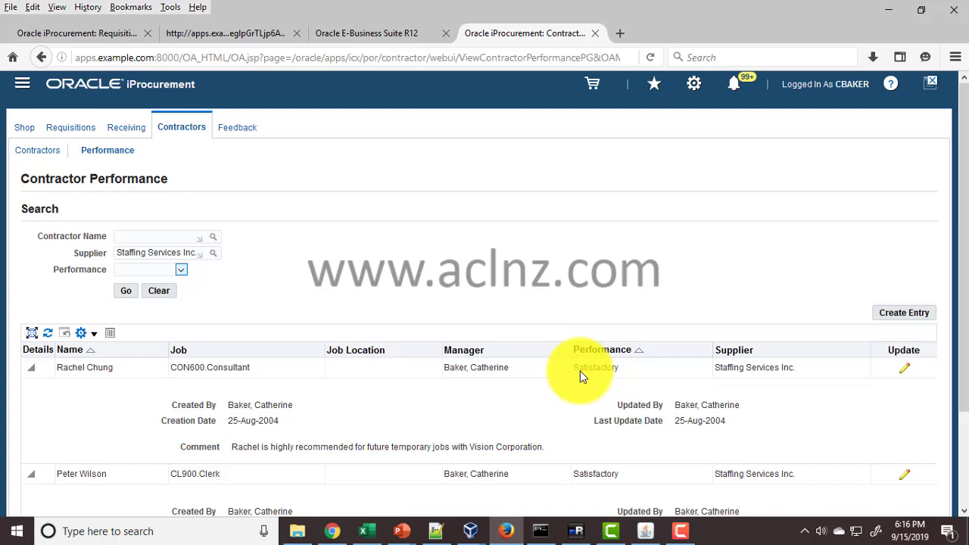
scroll(587, 373, "down", 3)
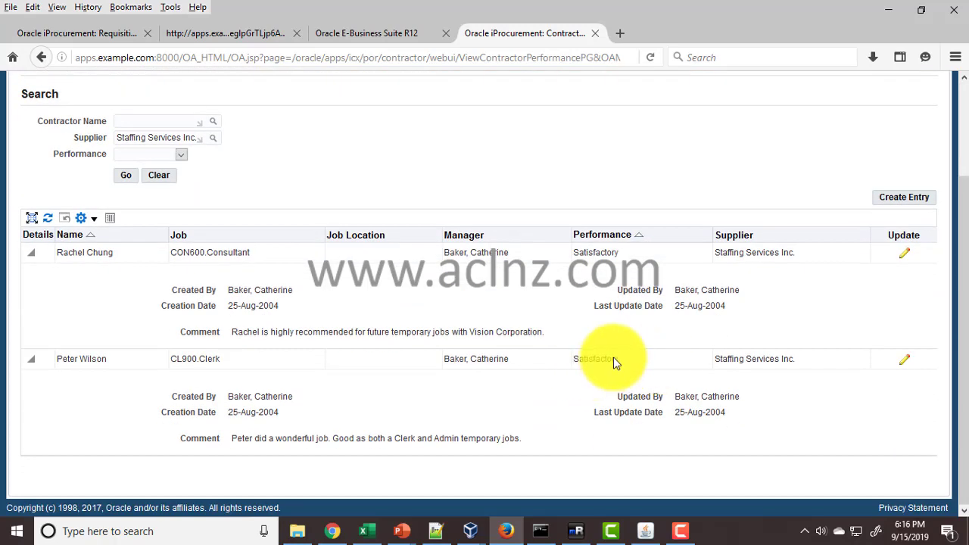
scroll(576, 352, "up", 2)
left_click(180, 238)
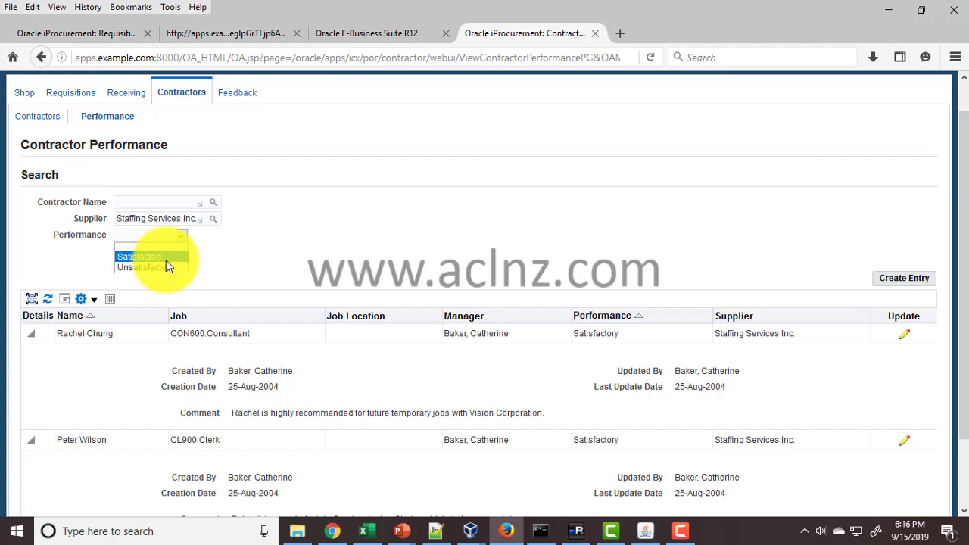
Clear the Staffing Services Inc. supplier filter and search for Unsatisfactory entries
triple_click(172, 217)
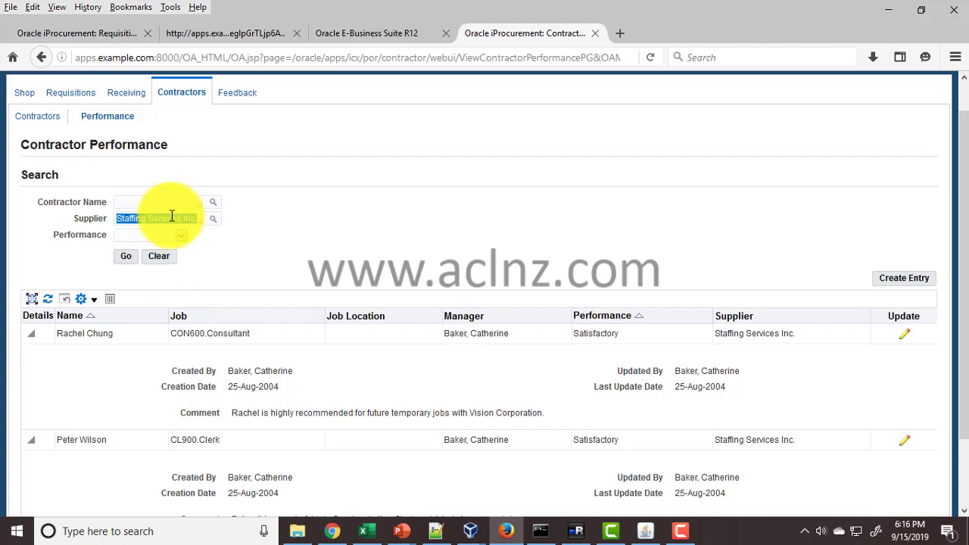
key("BackSpace")
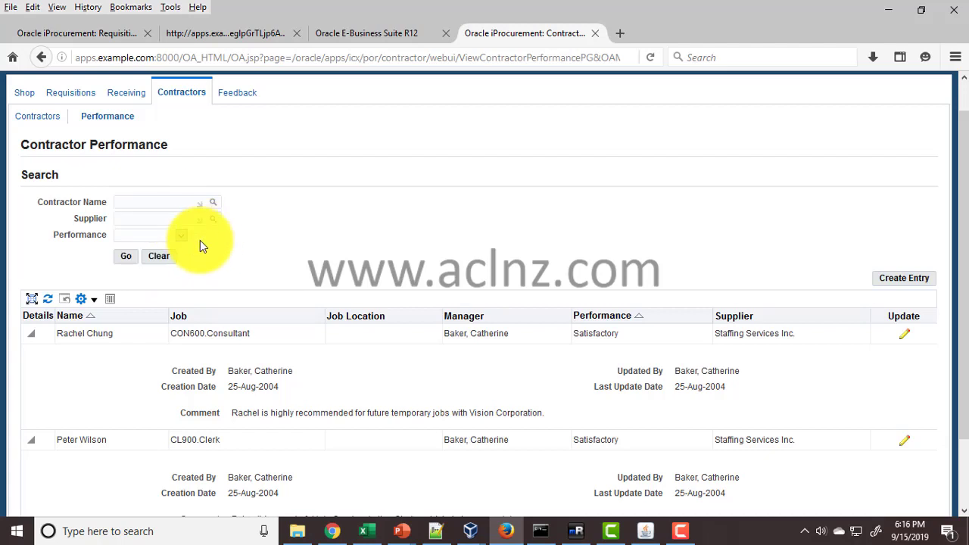
left_click(186, 236)
left_click(183, 239)
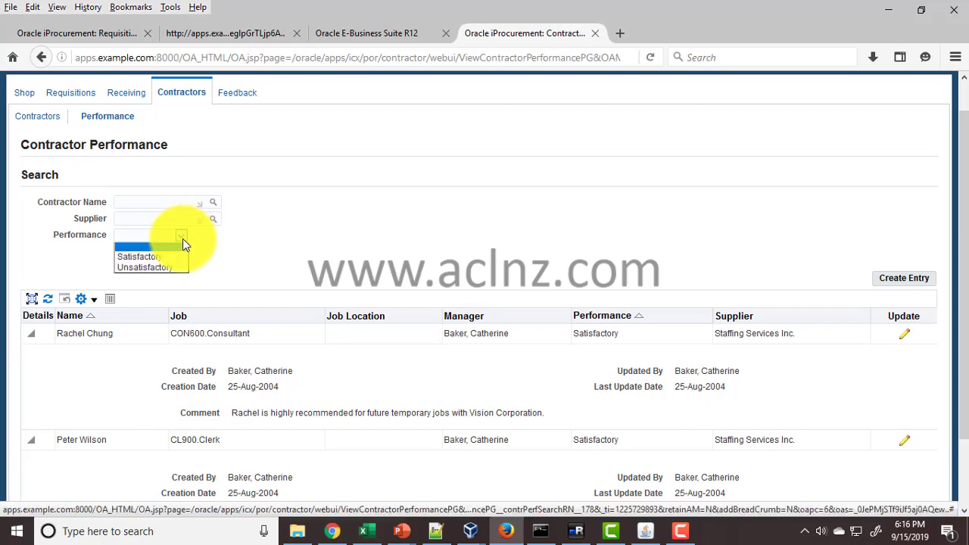
left_click(170, 268)
left_click(126, 256)
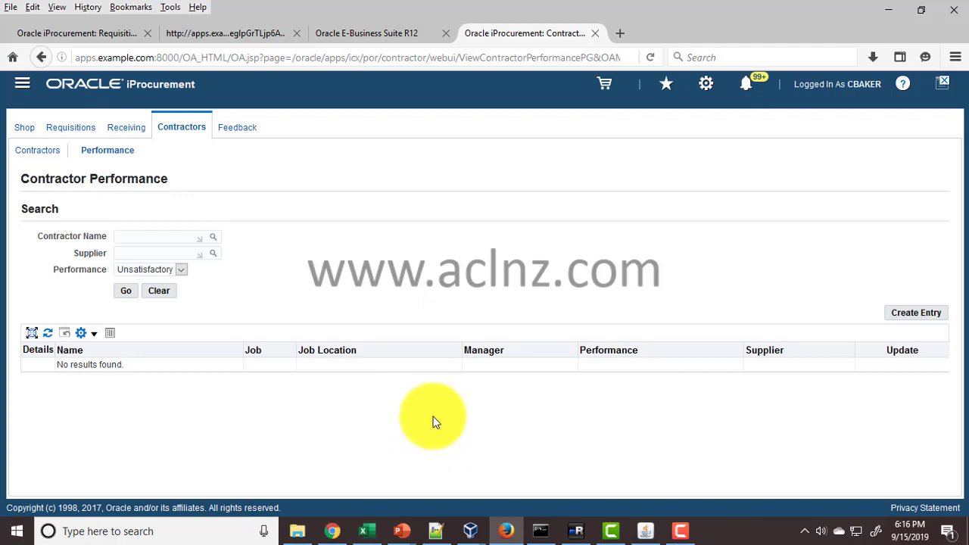
Rerun the search with Performance set to Satisfactory
left_click(182, 271)
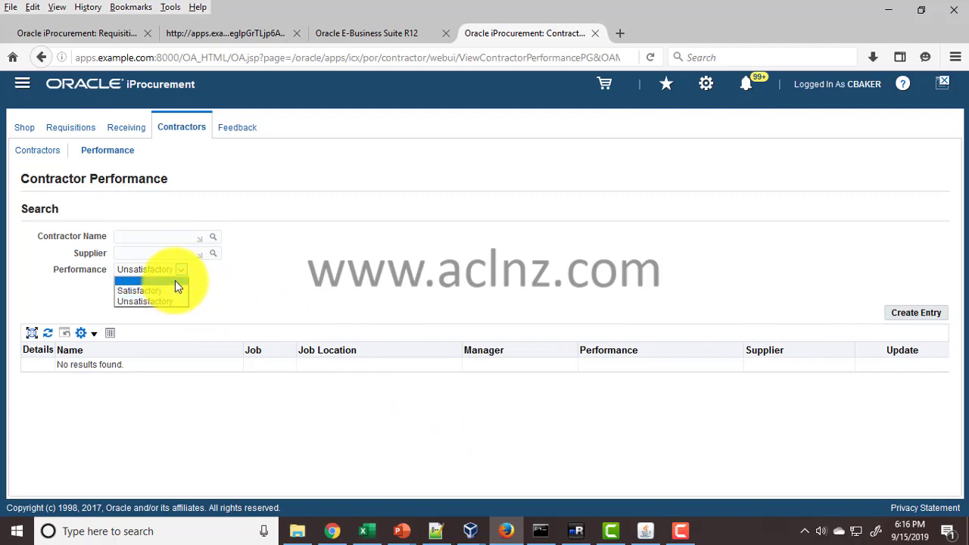
left_click(173, 290)
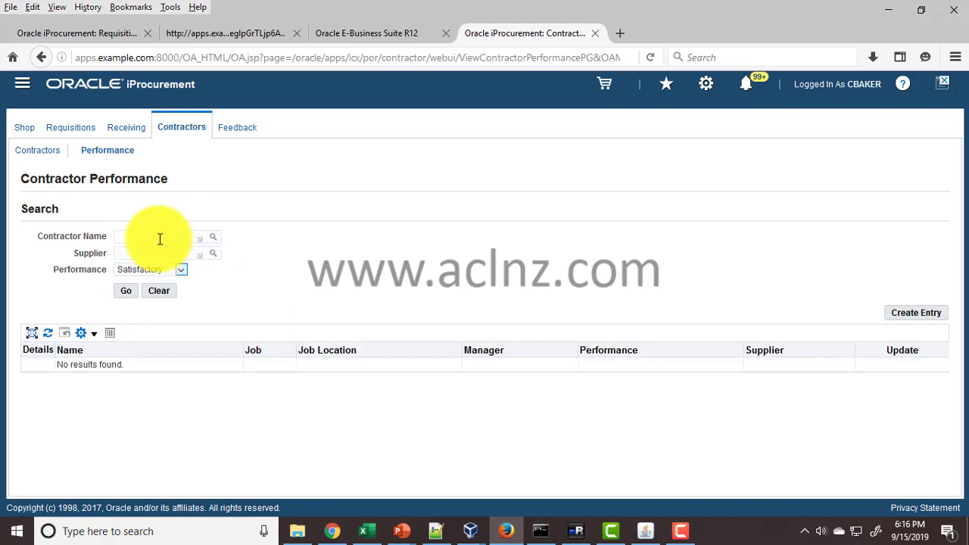
left_click(122, 293)
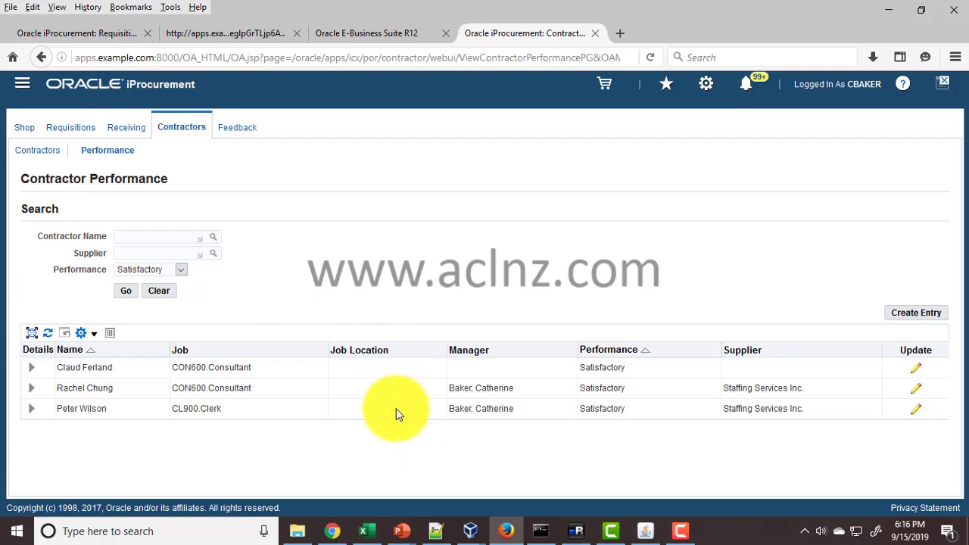
Refresh the Active Contractors view, check its View list unchanged, and bring up Contractor Search
left_click(27, 154)
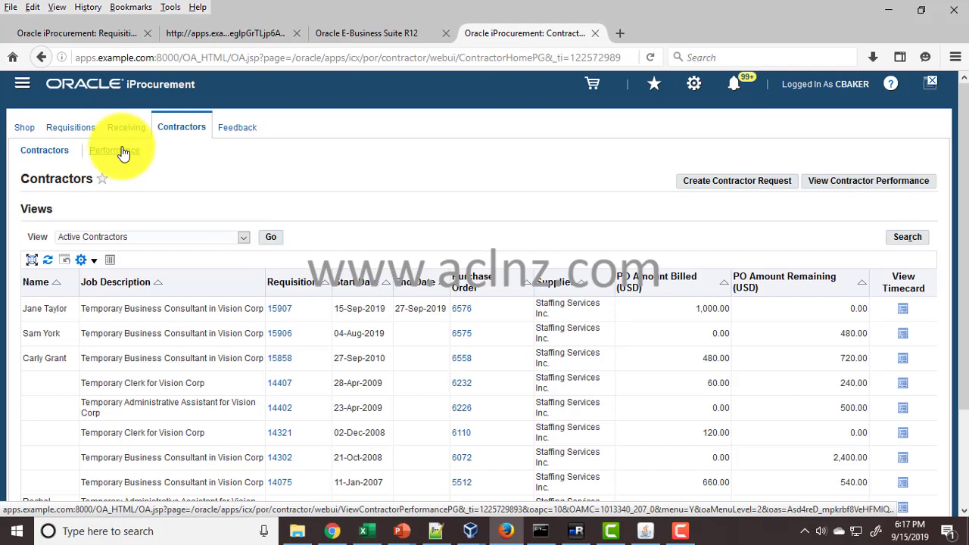
left_click(274, 239)
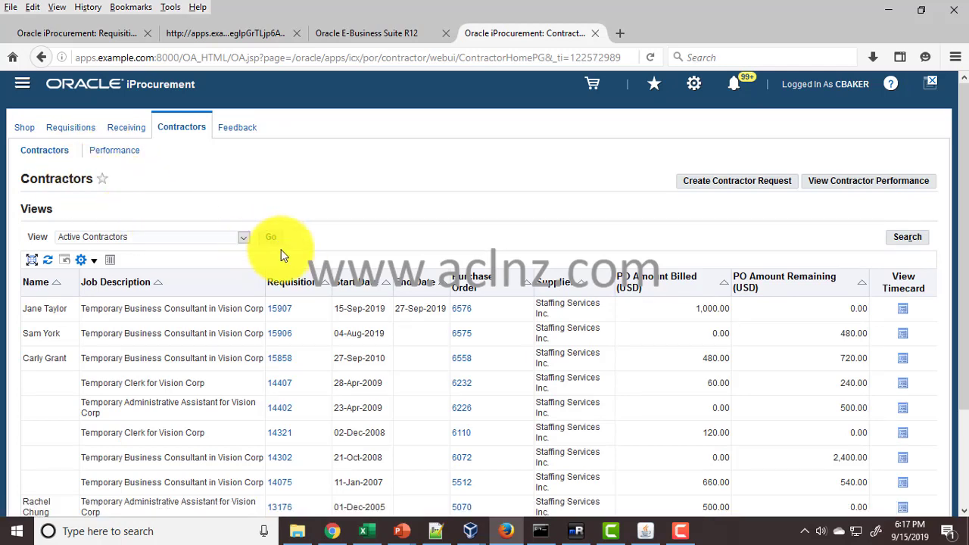
left_click(243, 239)
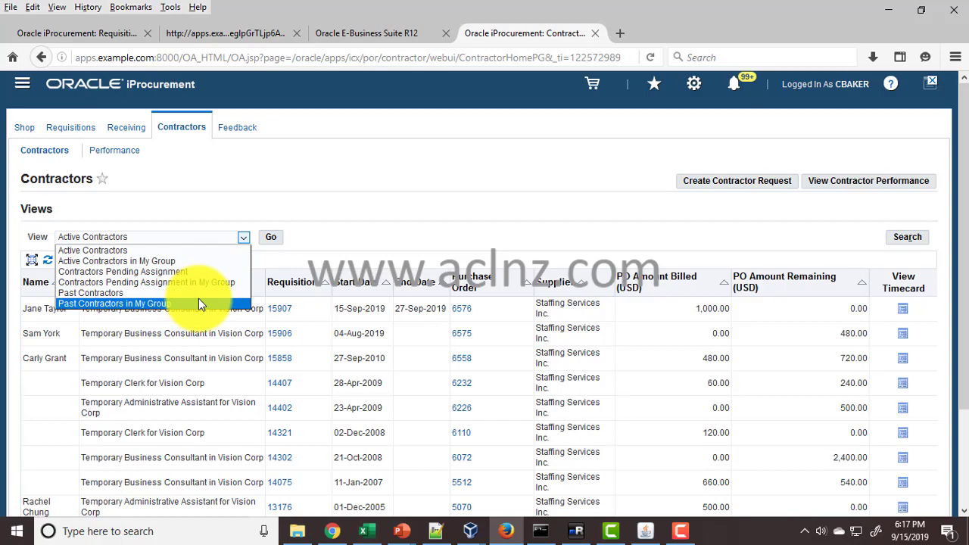
key("Escape")
left_click(902, 239)
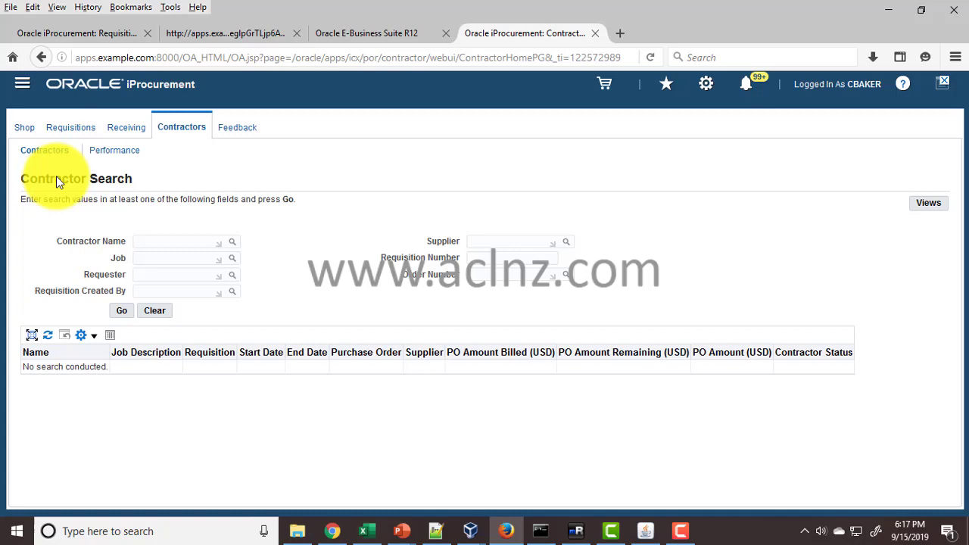
Go back through the Contractors sub-tab to the Performance page's Satisfactory results
left_click(49, 155)
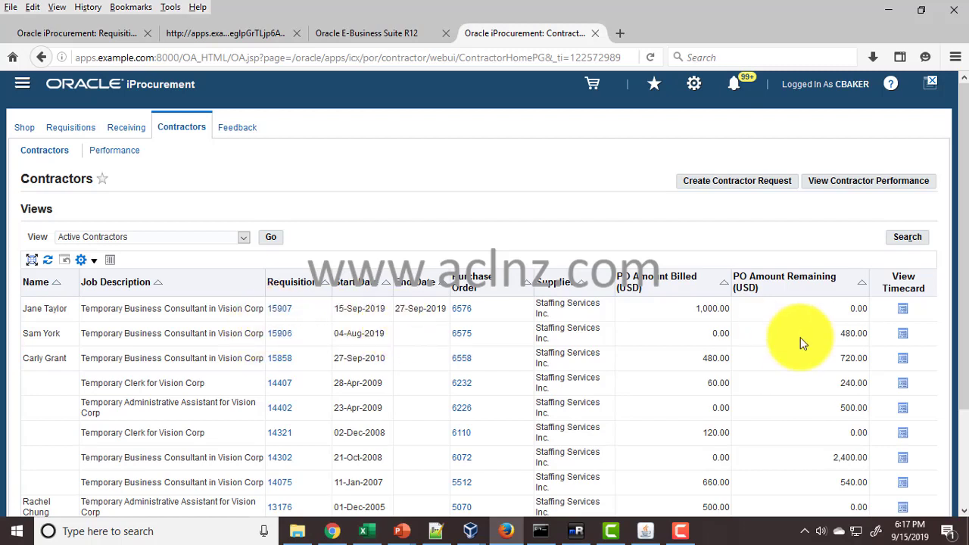
left_click(113, 154)
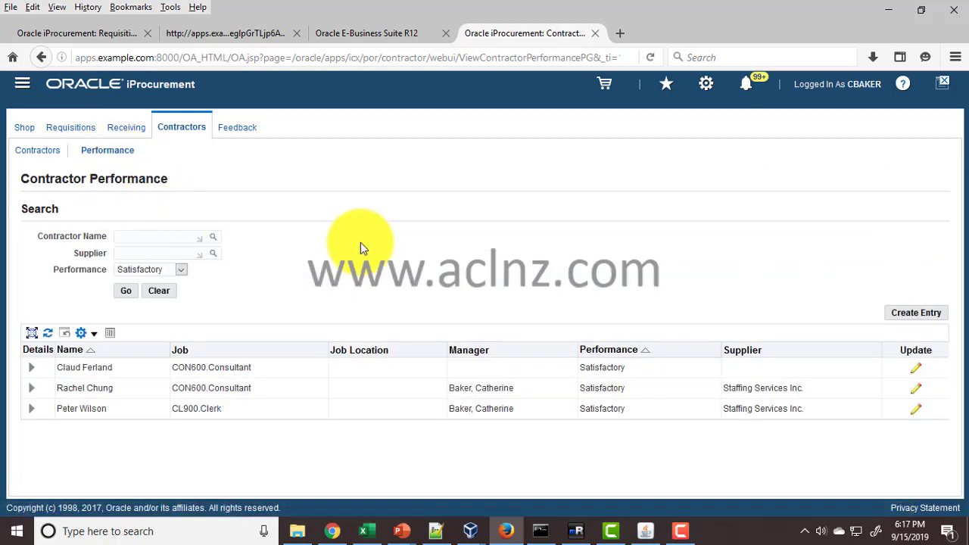